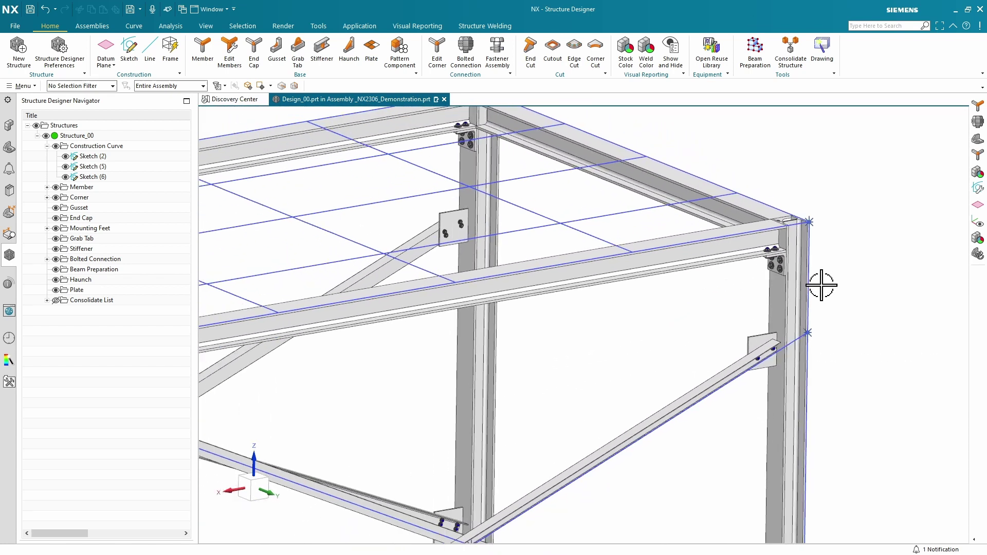
click(13, 28)
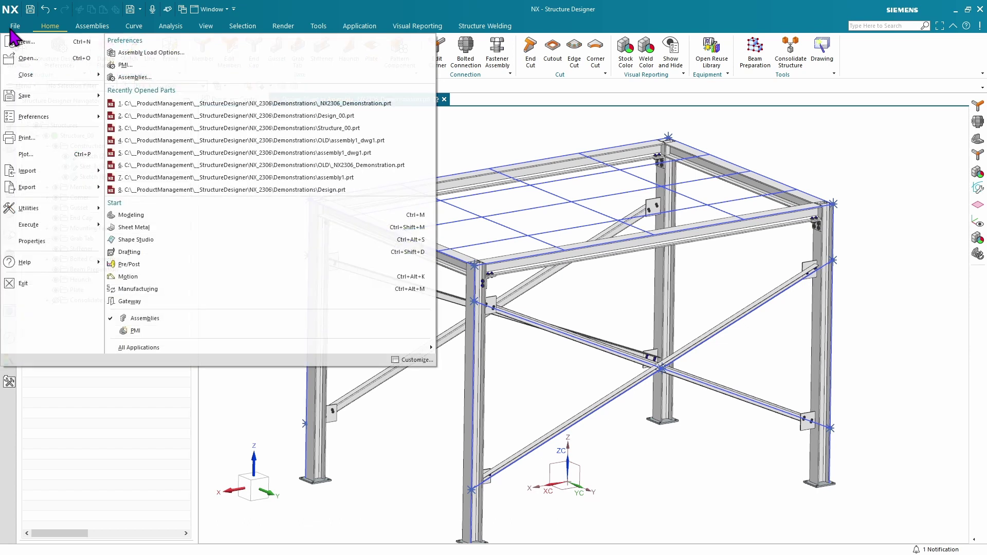
mouse_move(55, 188)
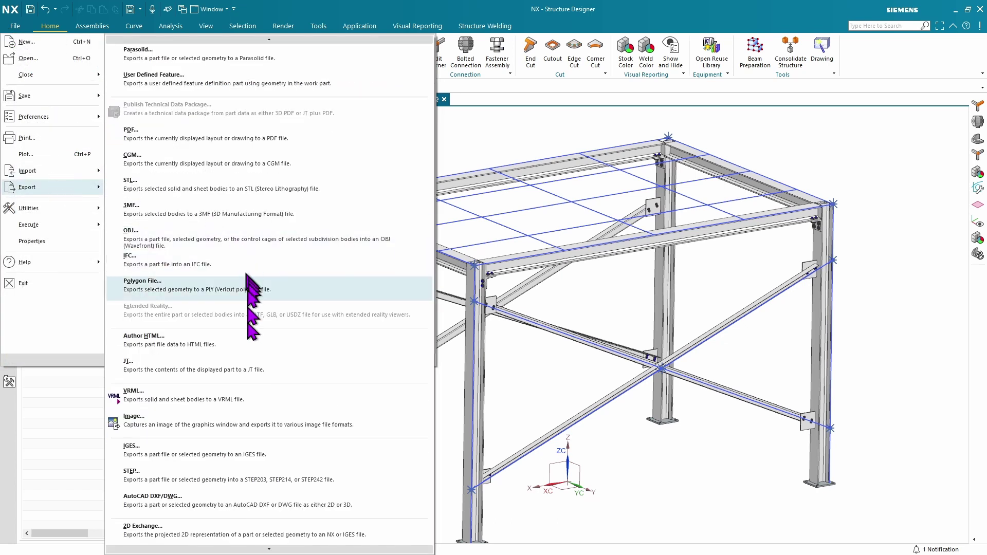
scroll(246, 308, down, 3)
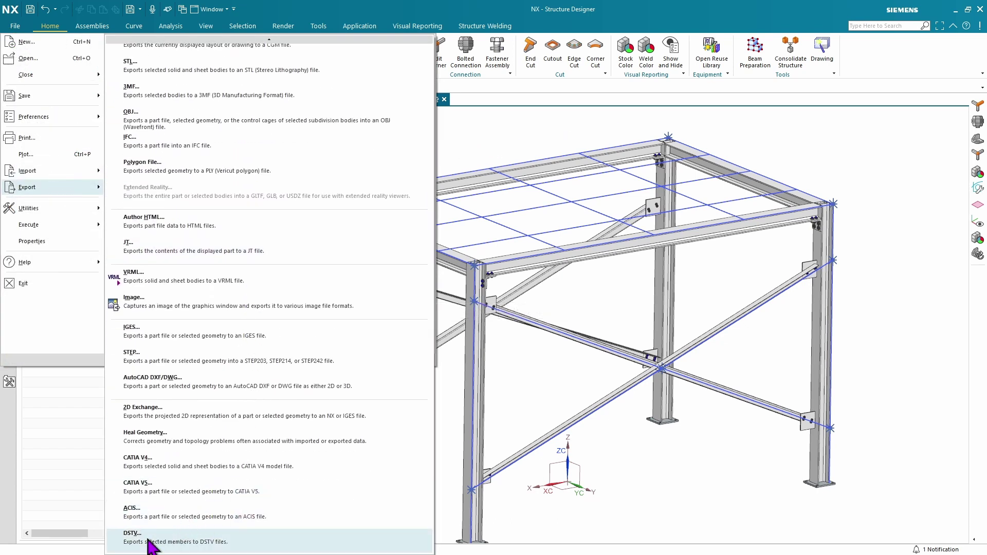
click(150, 546)
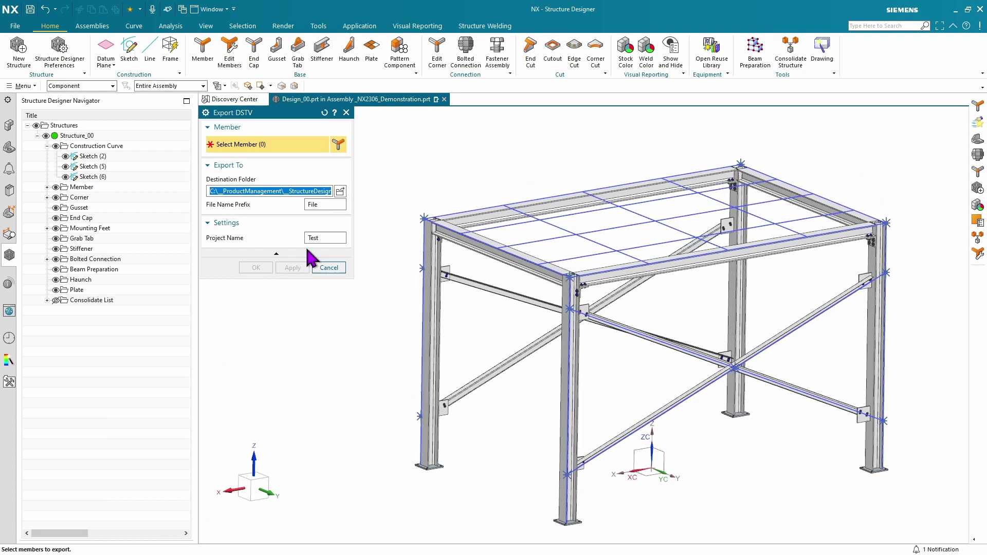
click(405, 314)
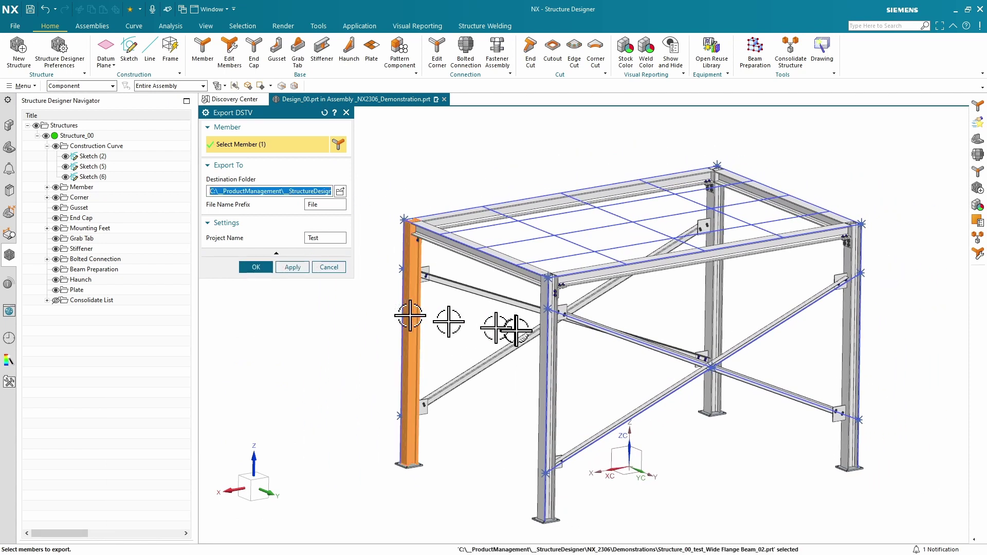
click(537, 350)
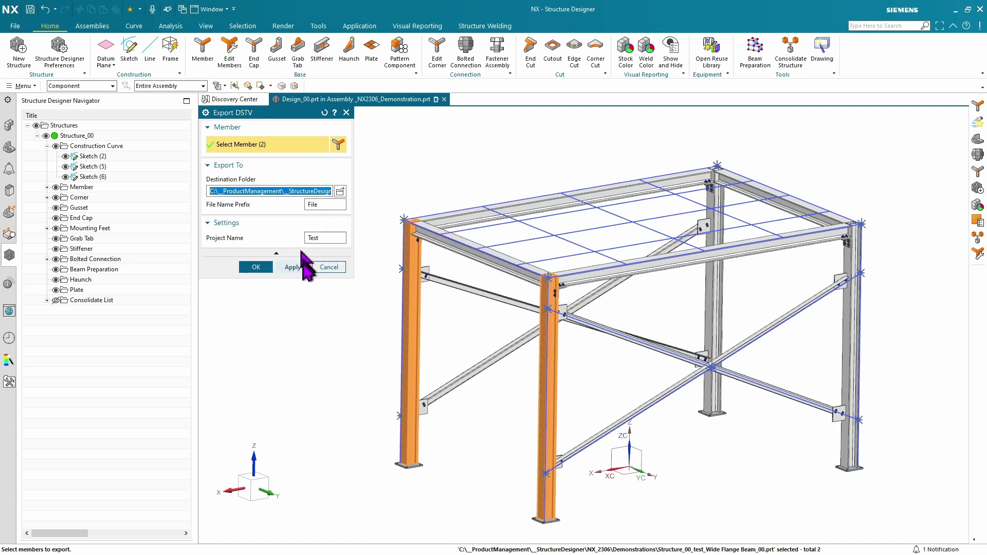
click(323, 267)
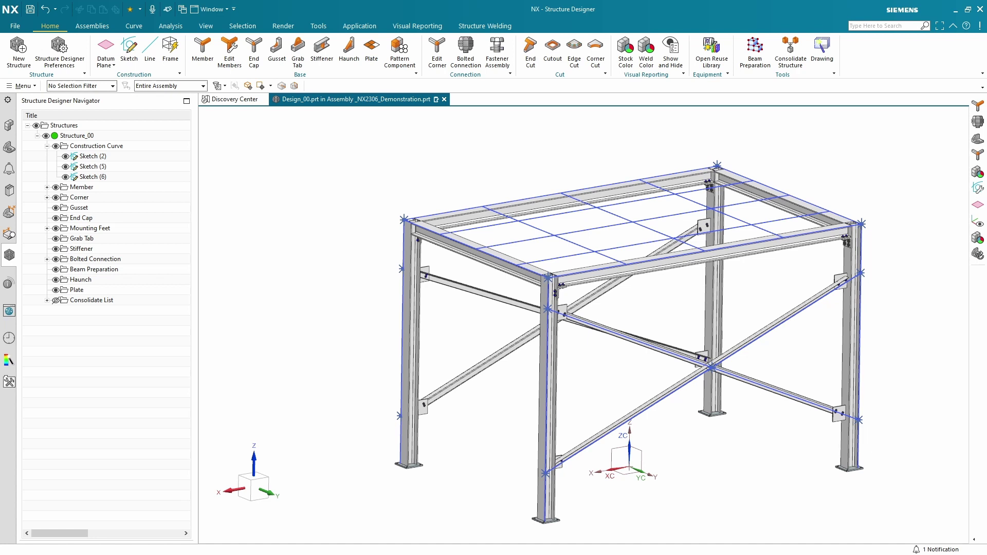
- Switch to Notepad++ and examine the header information in the DSTV file of Wide Flange Beam_04, closing the editor when done
drag(948, 313, 383, 1)
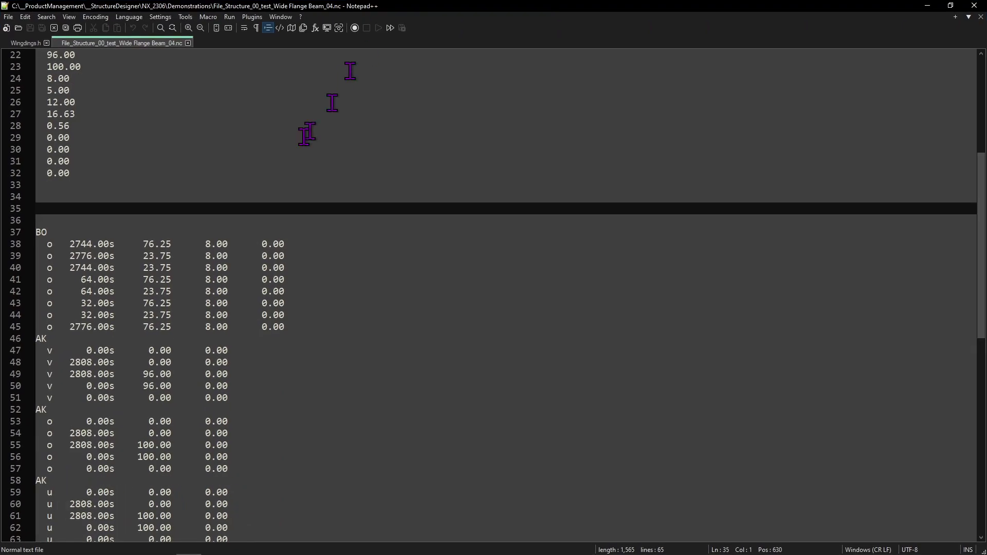
scroll(276, 155, up, 7)
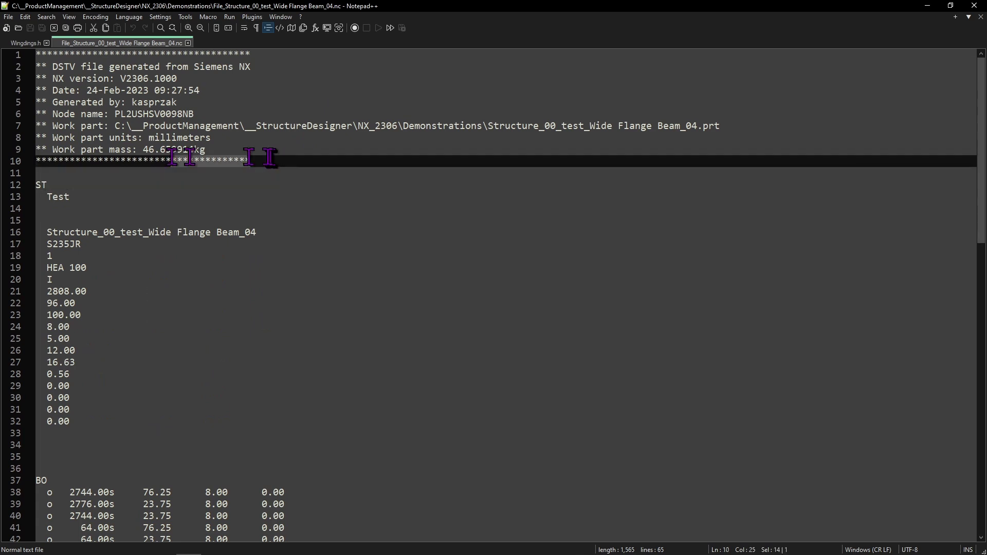
drag(281, 160, 2, 56)
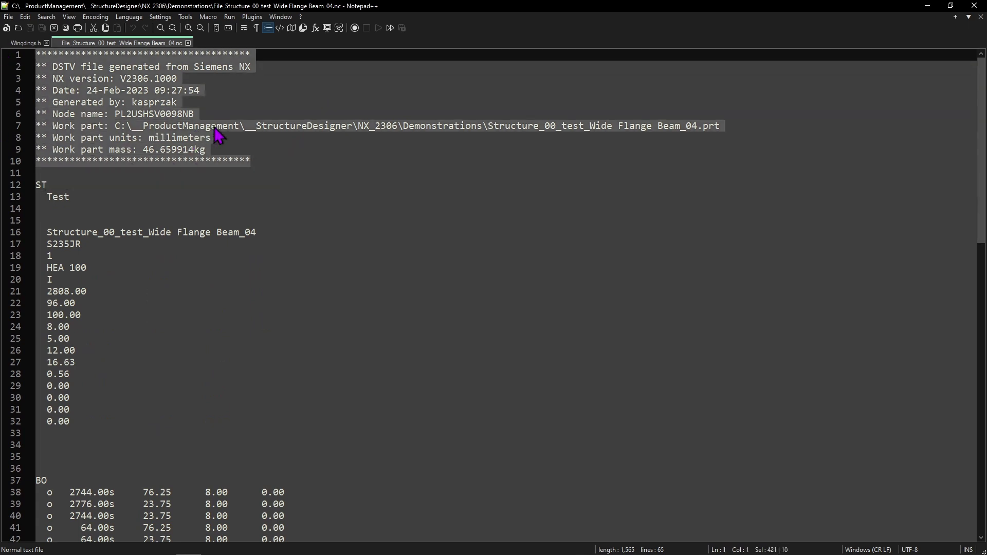
click(216, 92)
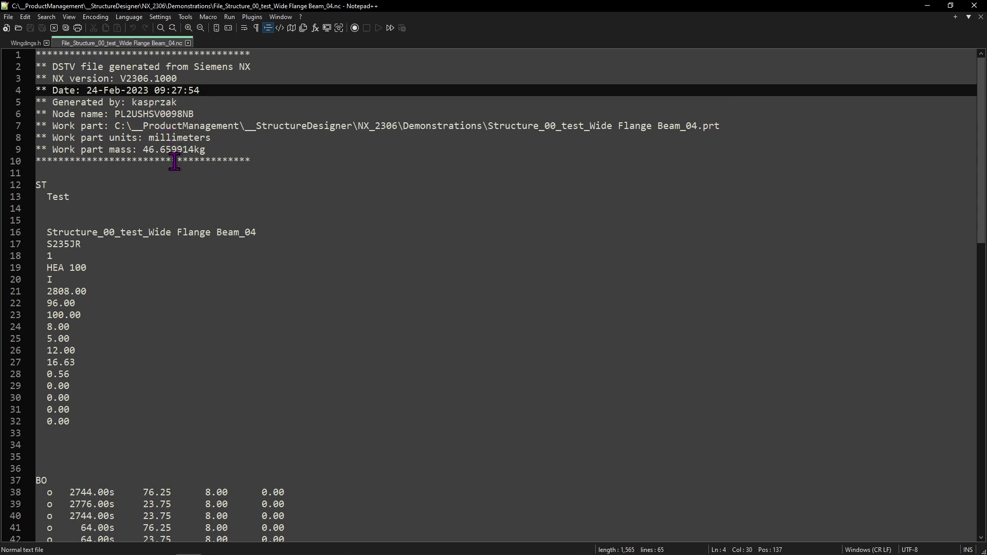
click(973, 6)
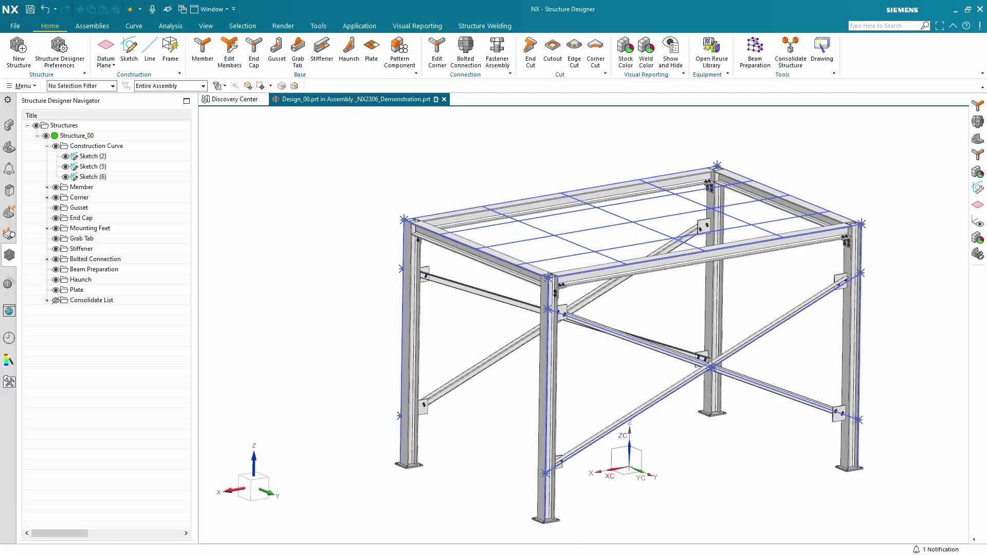
- Switch to Steel Projects CAD Viewer and inspect the DSTV beam model from its end, minimizing the viewer when done
drag(855, 280, 441, 1)
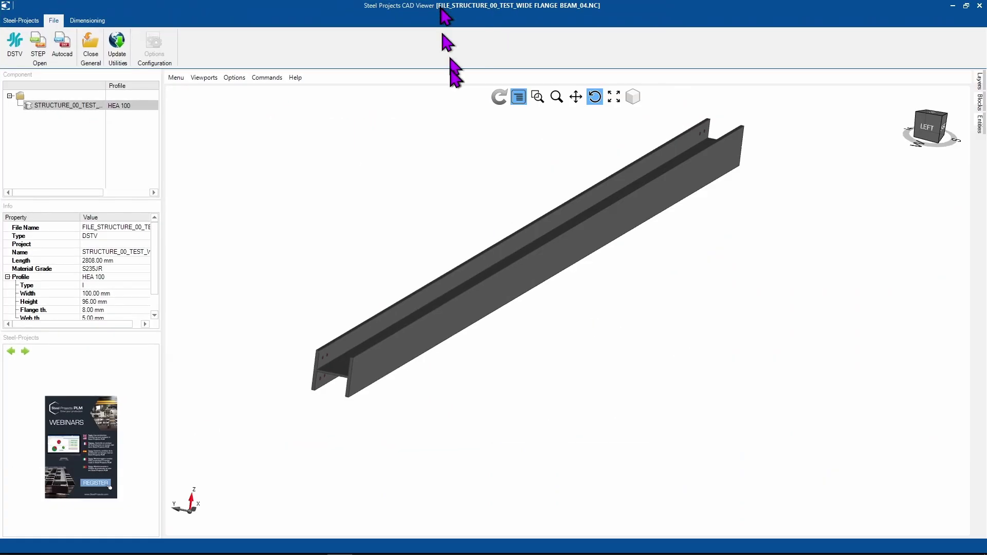
drag(350, 202, 268, 229)
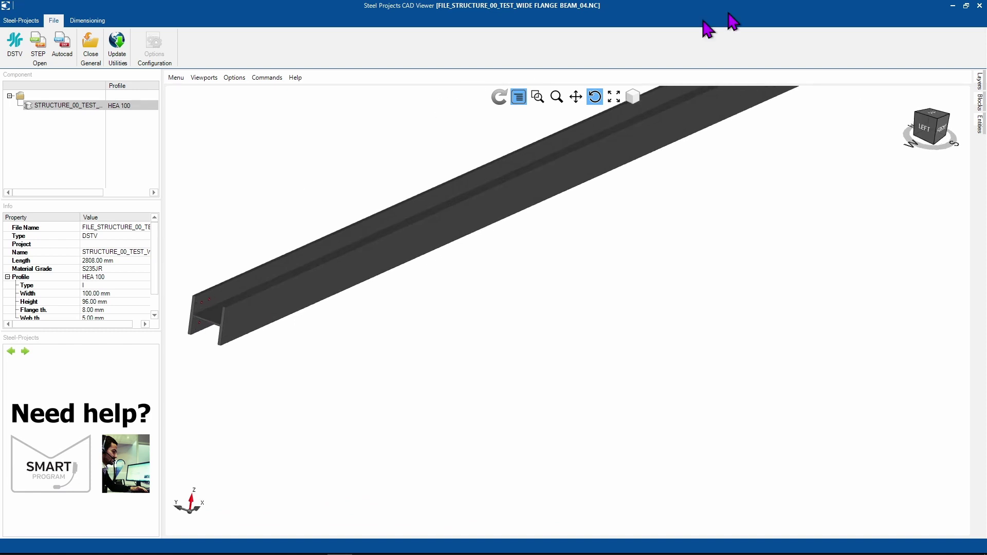
click(952, 5)
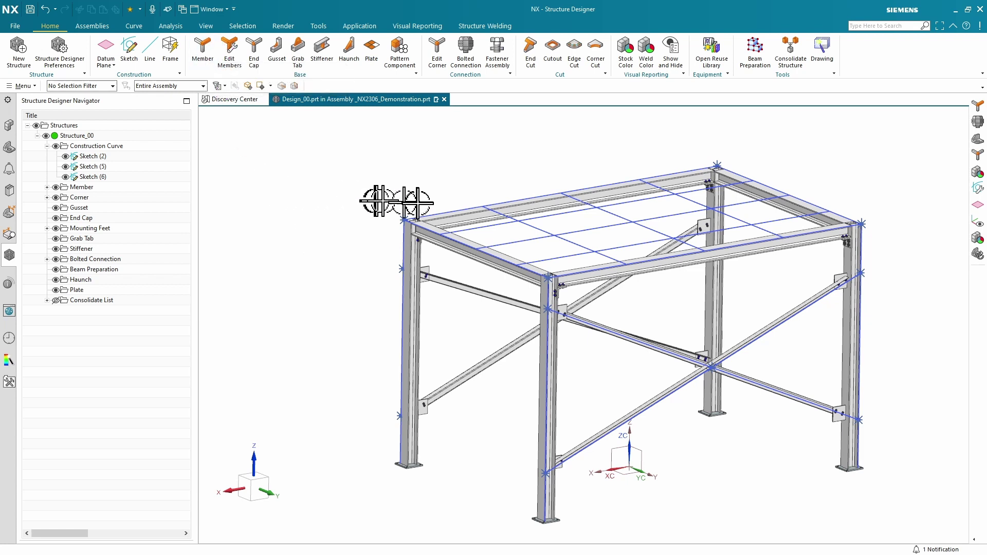
- Start a new structure member and inherit its stock from the long rear beam of the top frame
click(202, 47)
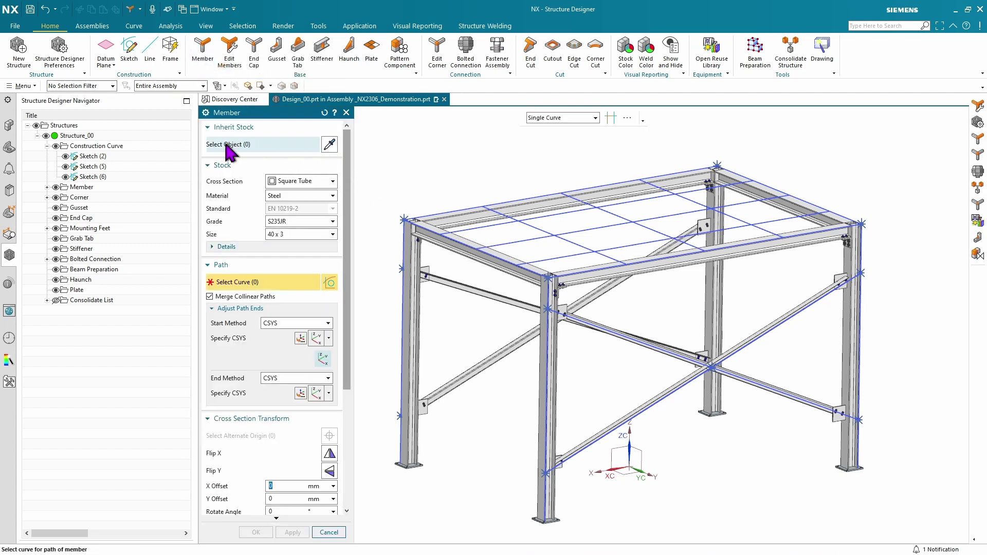
click(234, 145)
scroll(391, 140, up, 8)
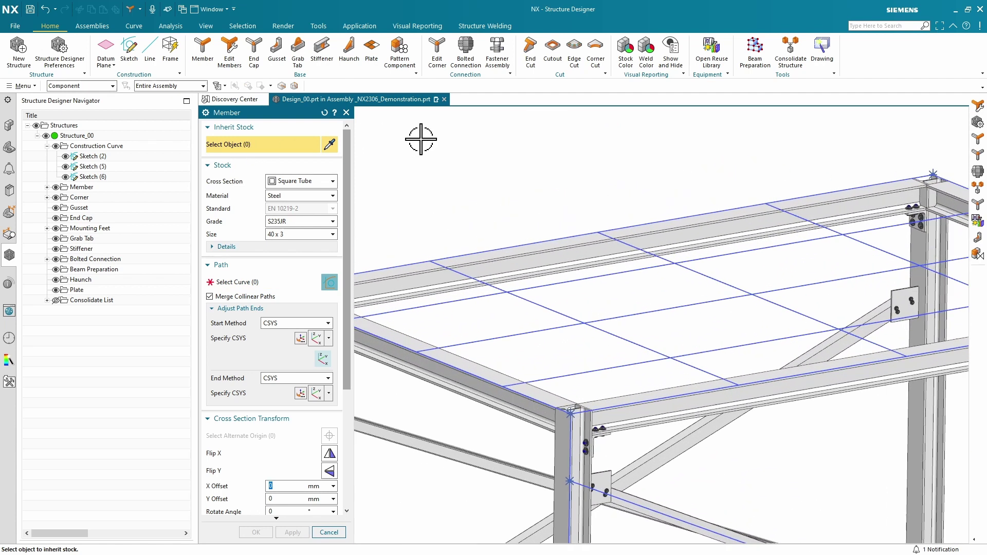
click(537, 282)
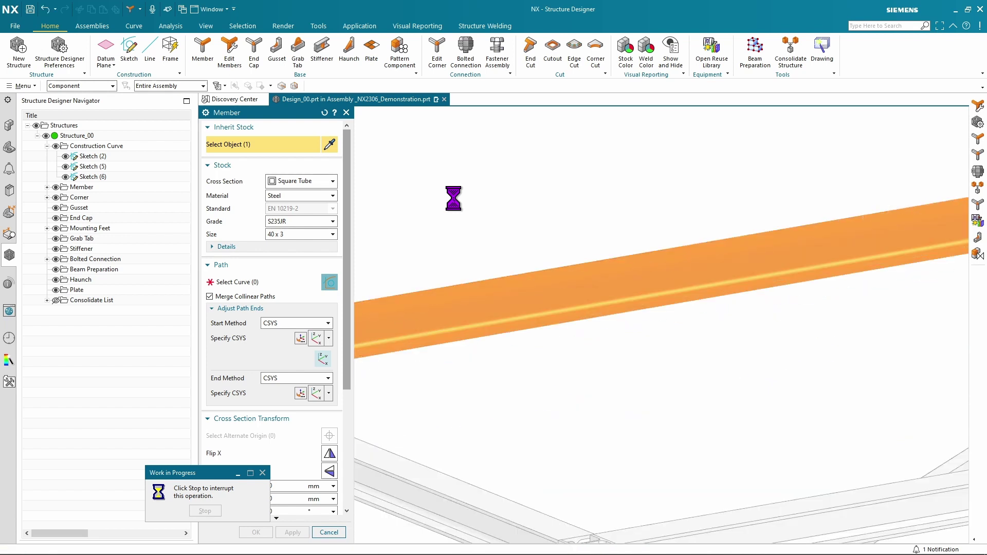
- Create one merged HEA 100 wide flange member along the two collinear lengthwise lines in the middle of the top frame
scroll(454, 198, up, 6)
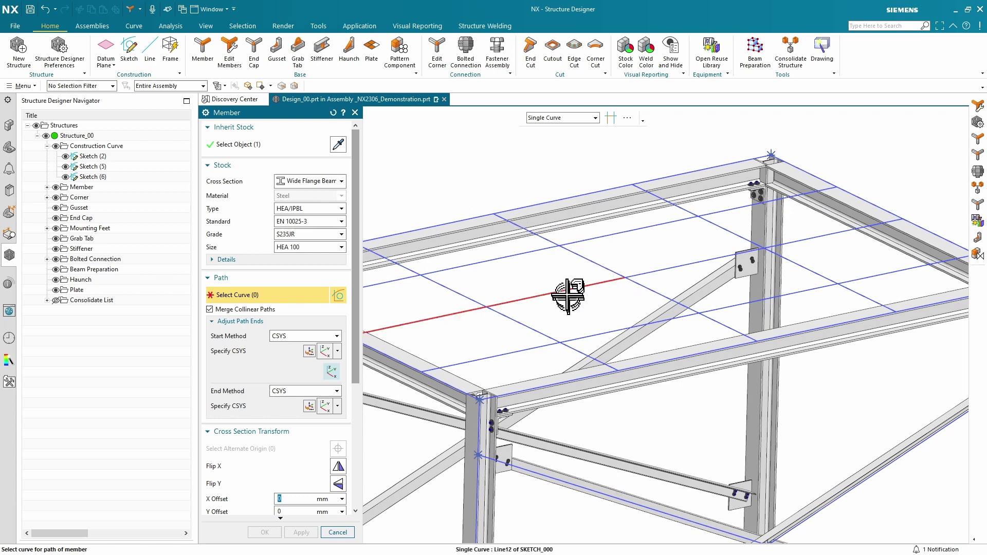
click(584, 288)
click(644, 272)
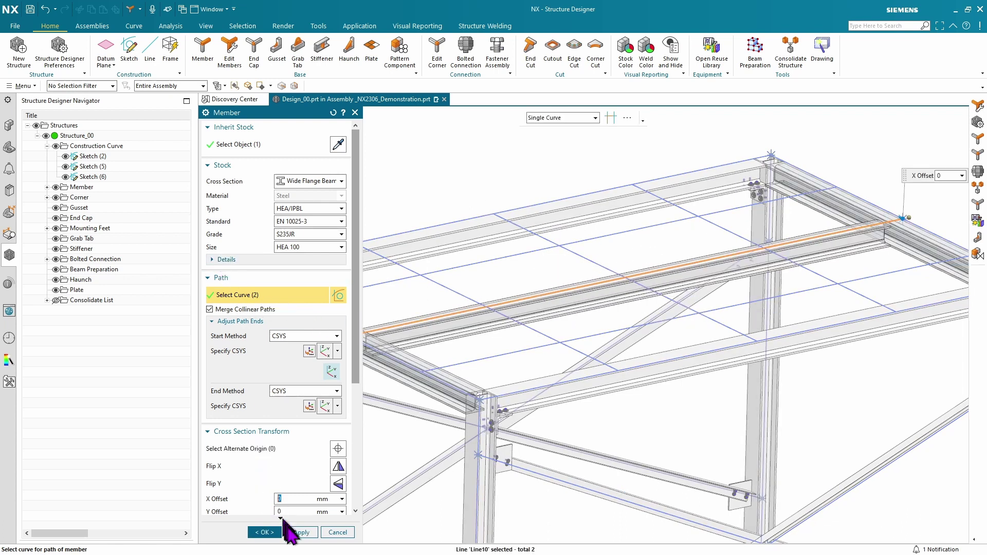
click(298, 532)
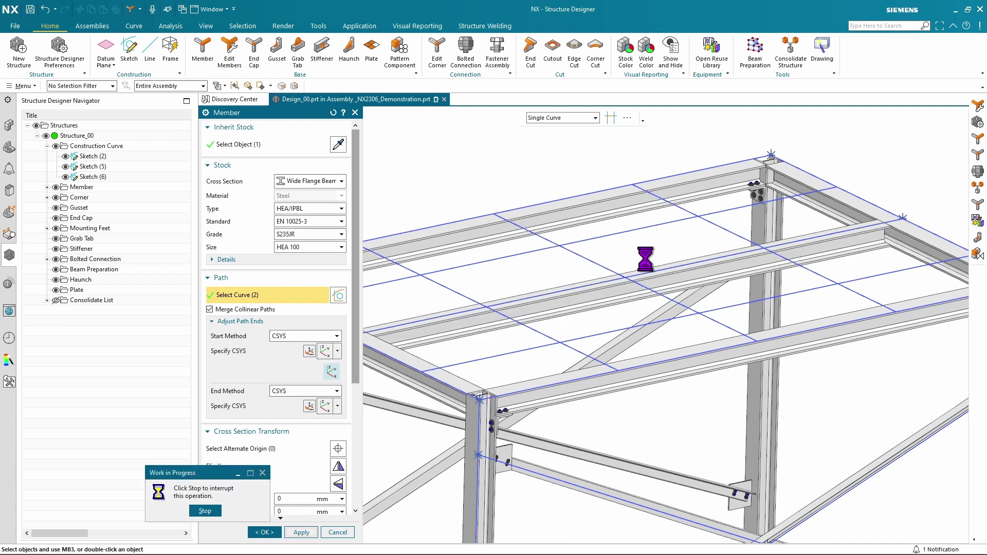
- Create separate HEA 100 cross members along the two collinear crosswise centre lines, with Merge Collinear Paths turned off
click(592, 260)
click(716, 323)
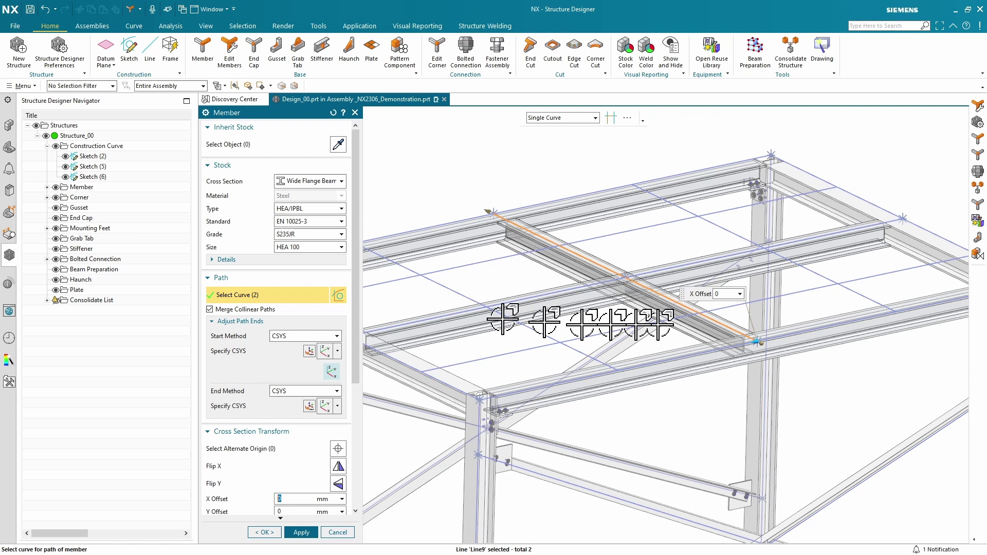
click(224, 310)
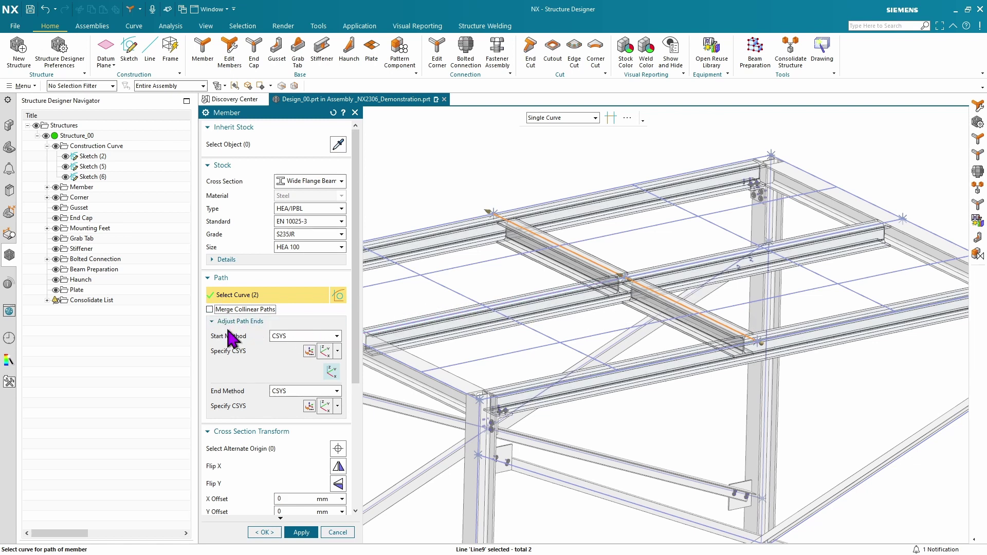
click(259, 532)
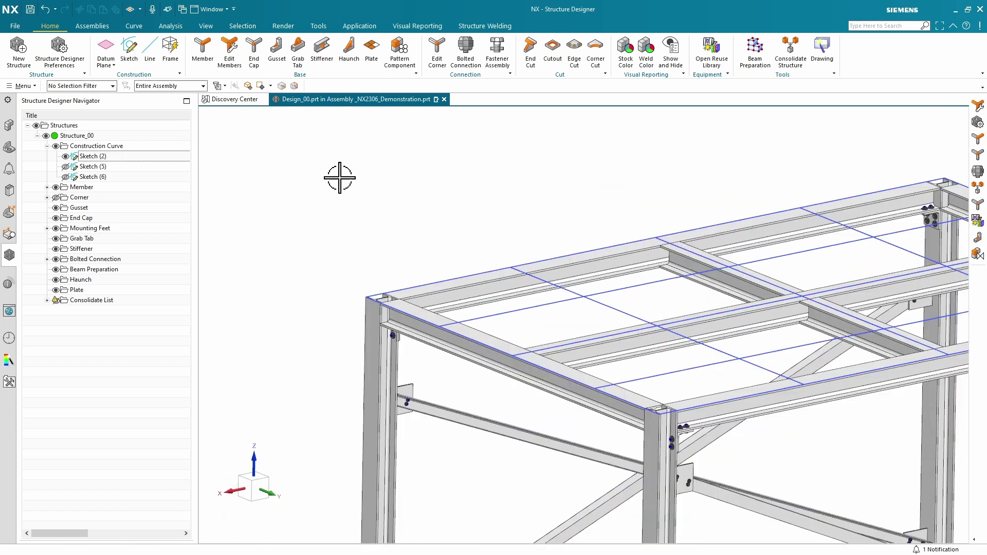
- Start a 15 mm steel plate using a top beam face as the mold face and the Sketch (2) curves as boundaries
click(372, 46)
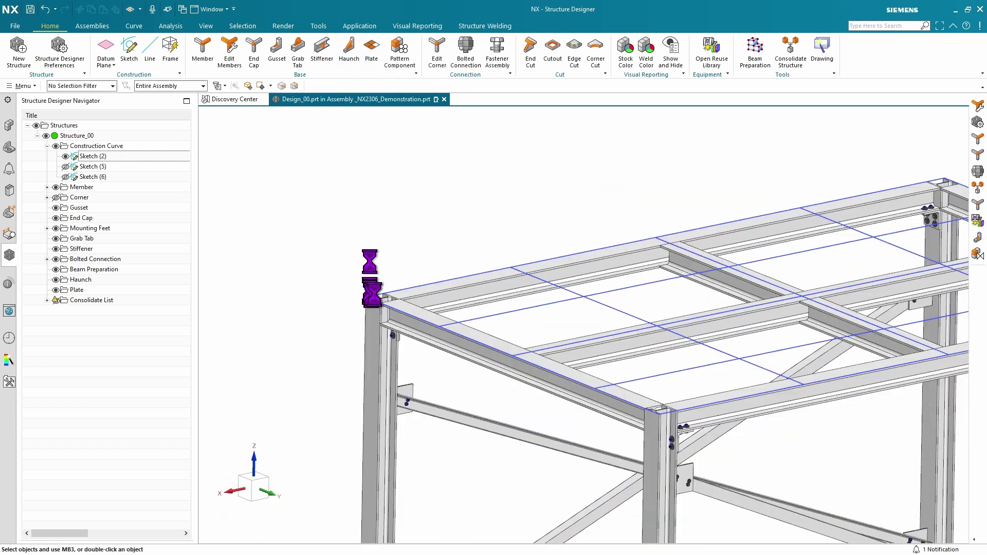
click(417, 286)
click(242, 184)
click(86, 156)
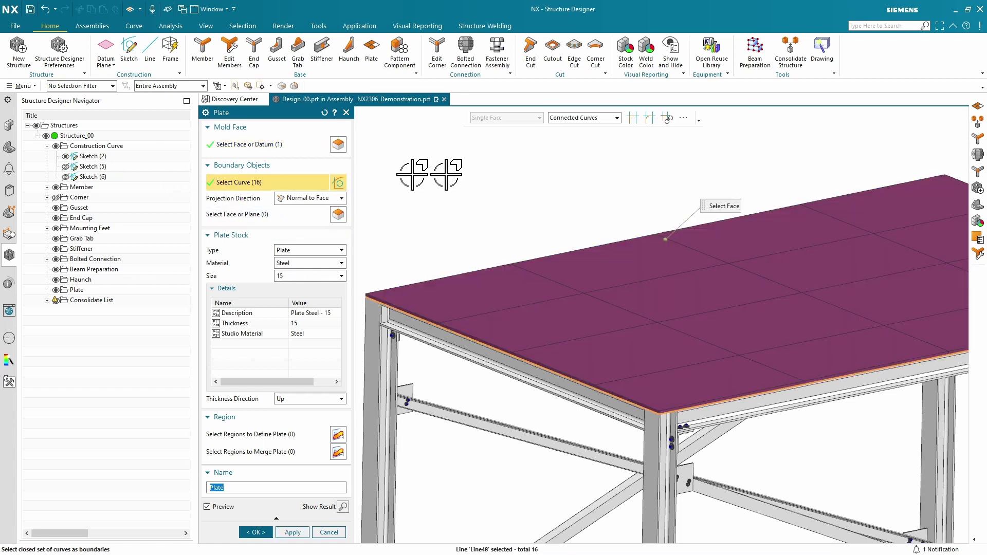
- Select the ten outer grid regions along the rear, far end and front of the top as regions to merge
key(Home)
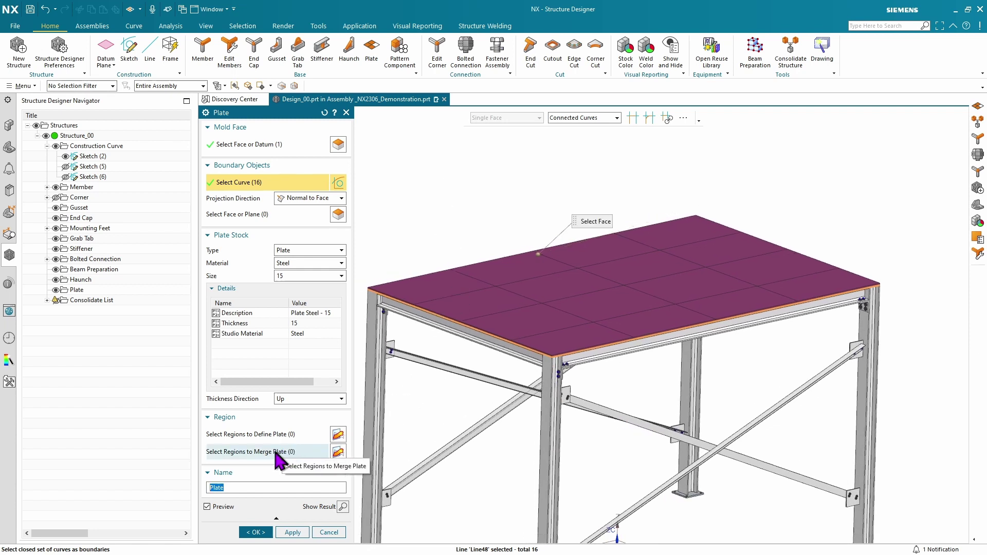
click(329, 452)
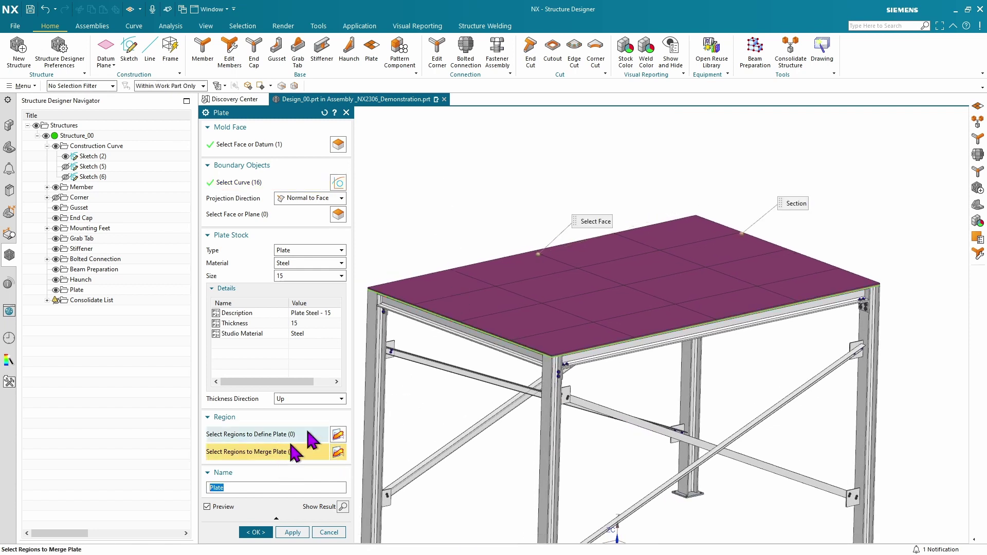
click(422, 296)
click(501, 268)
click(570, 252)
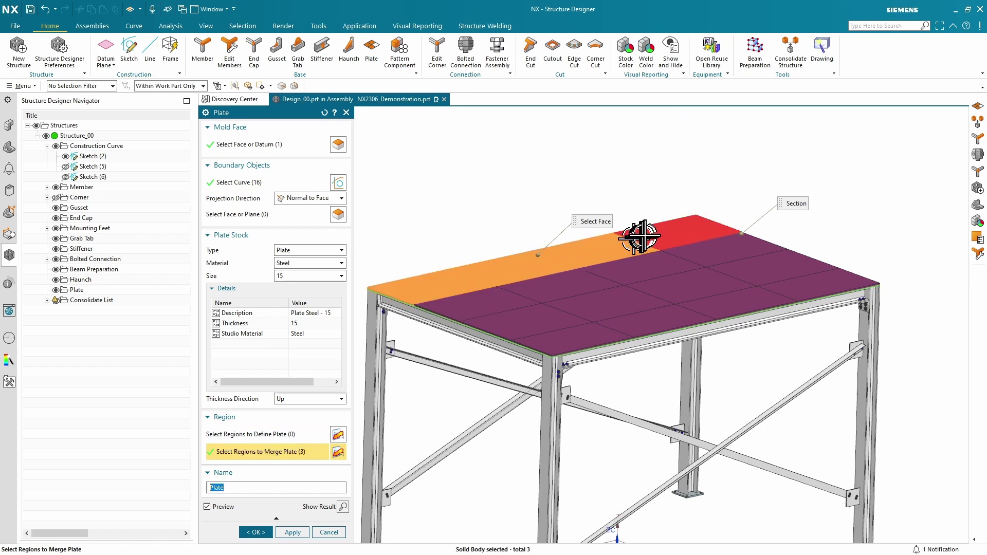
click(651, 236)
click(722, 249)
click(767, 266)
click(807, 285)
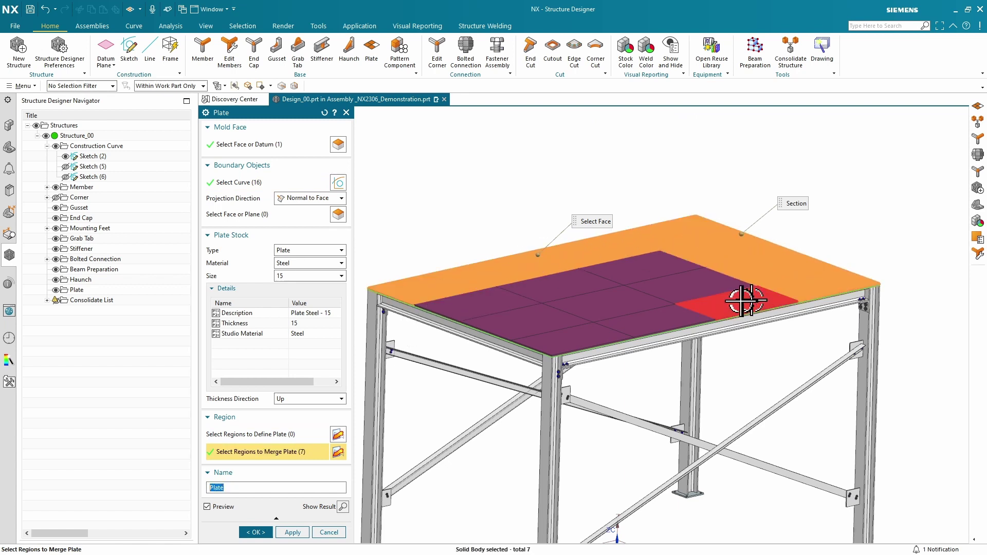
click(740, 302)
click(662, 328)
click(591, 337)
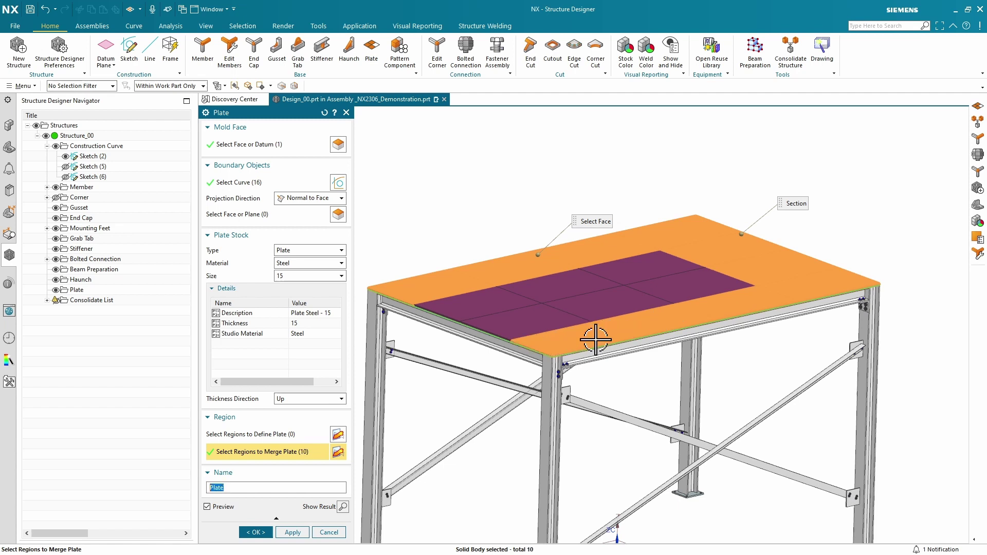
- Select the six remaining inner grid regions to define individual plates and create the plates
click(280, 434)
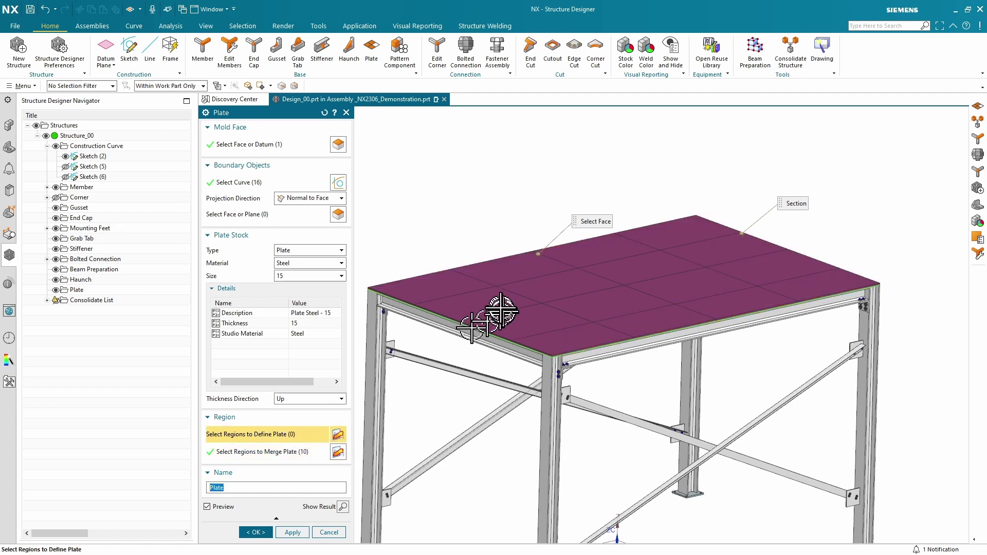
click(508, 297)
click(570, 278)
click(622, 265)
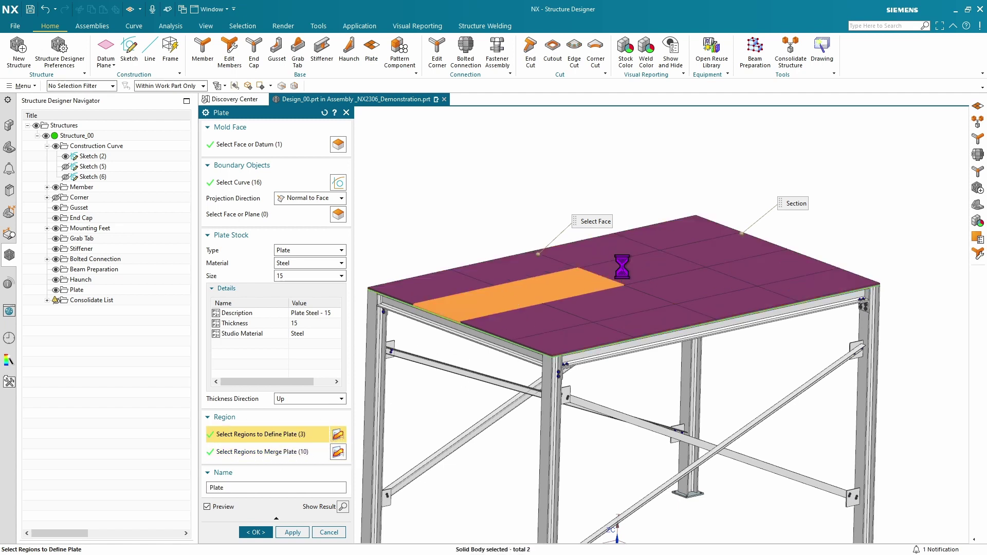
click(653, 282)
click(601, 306)
click(546, 314)
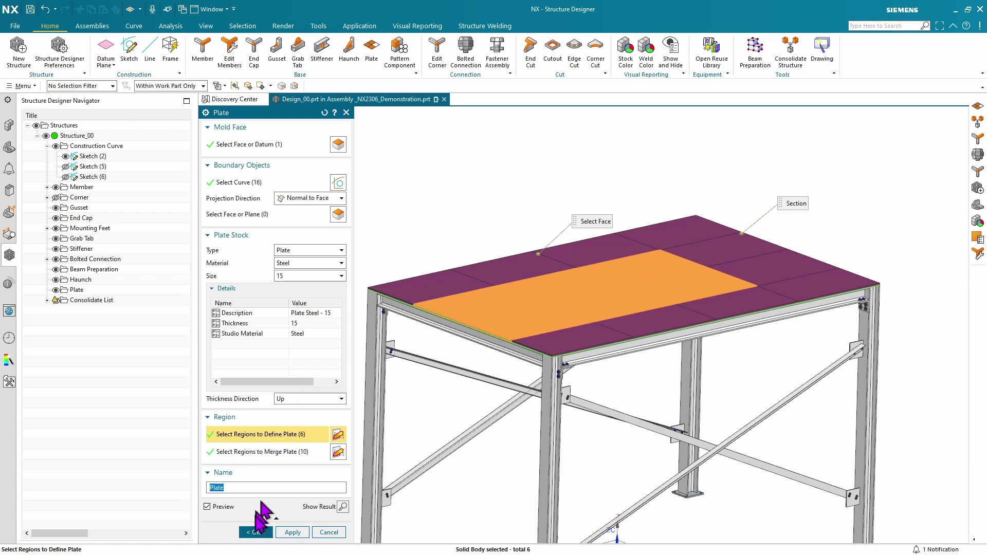
click(256, 532)
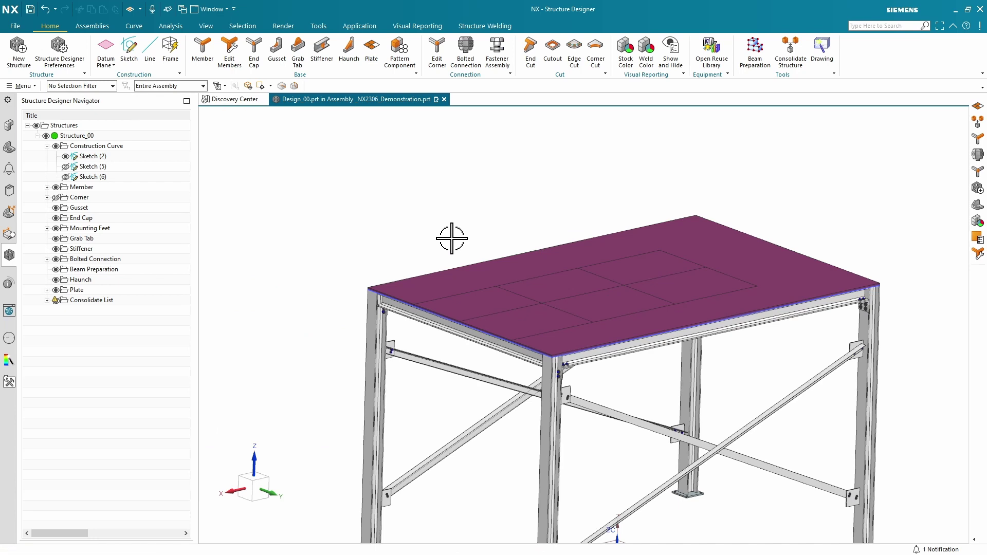
- Change the stock type of the merged outer top plate, Structure_00_Plate_Plate_00, to Expanded Steel
click(47, 290)
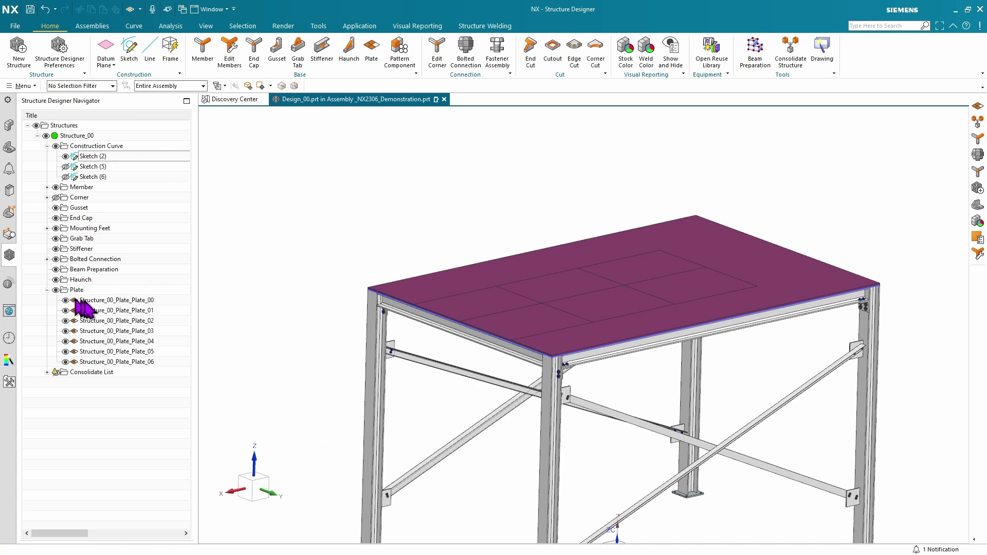
click(85, 300)
double_click(100, 301)
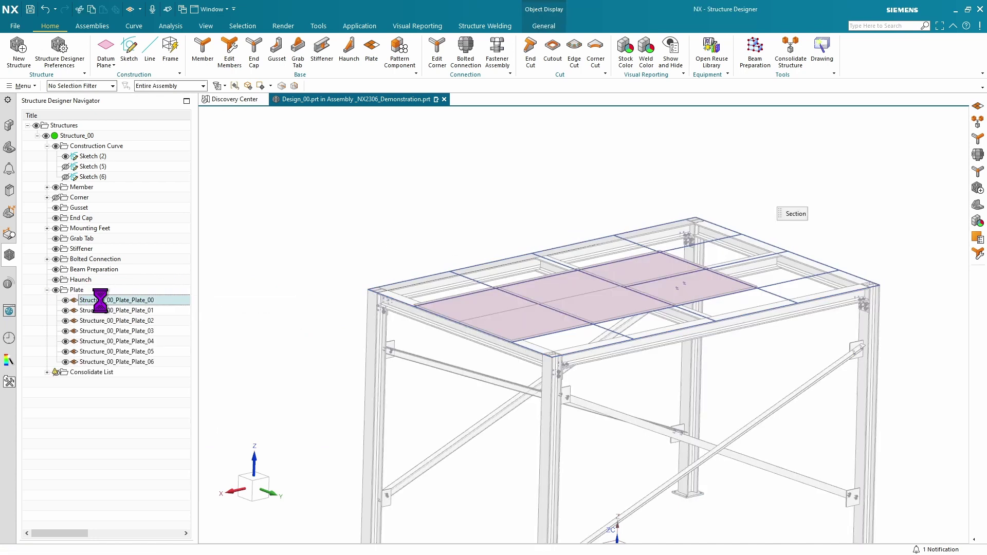
click(314, 250)
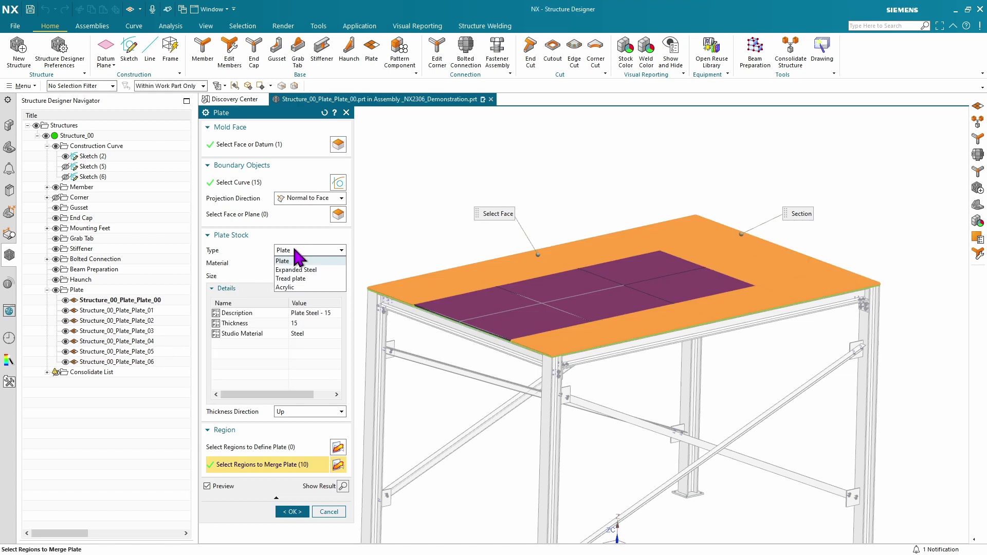
click(309, 270)
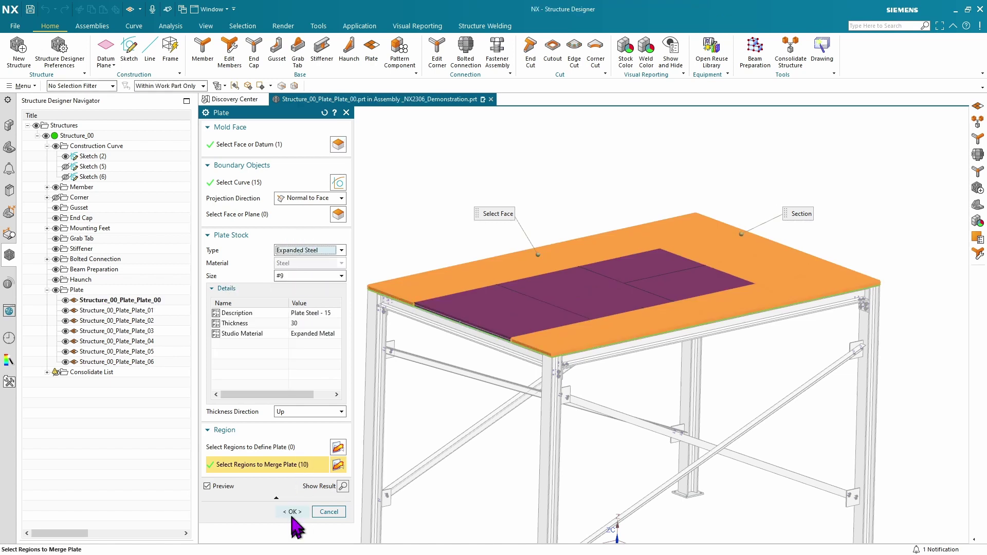
click(292, 511)
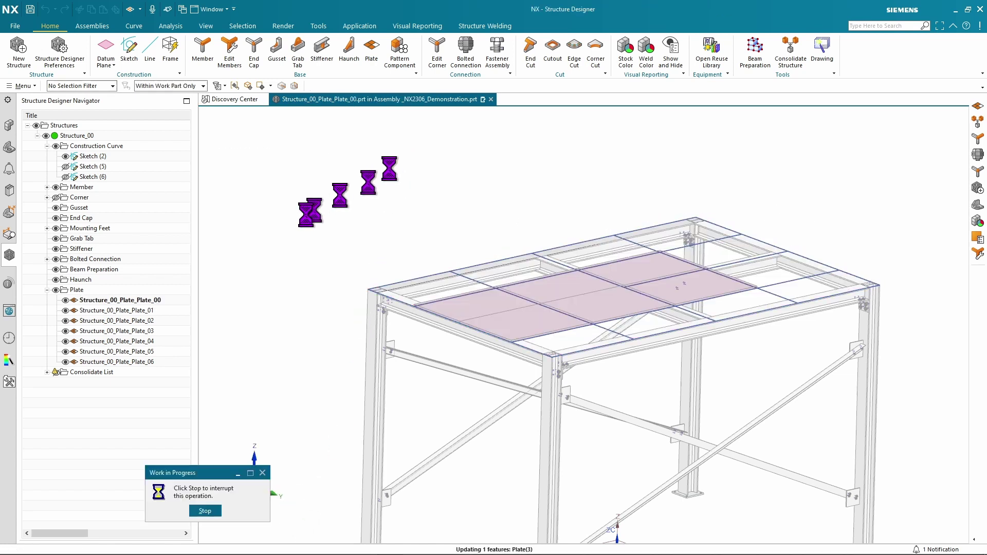
- View the structure in the Studio rendering style to inspect the top plates, and return the display to Shaded with Edges
click(206, 25)
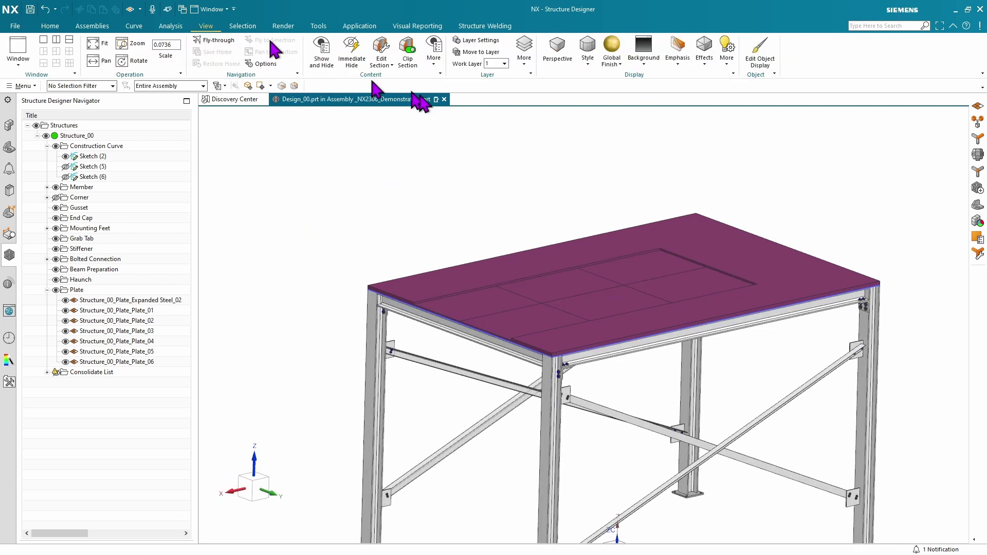
click(545, 53)
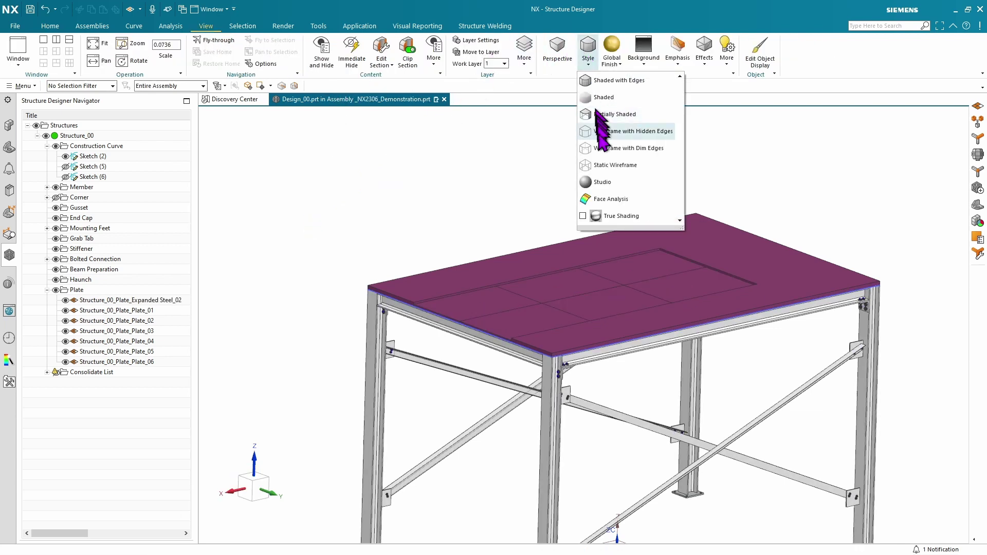
click(578, 190)
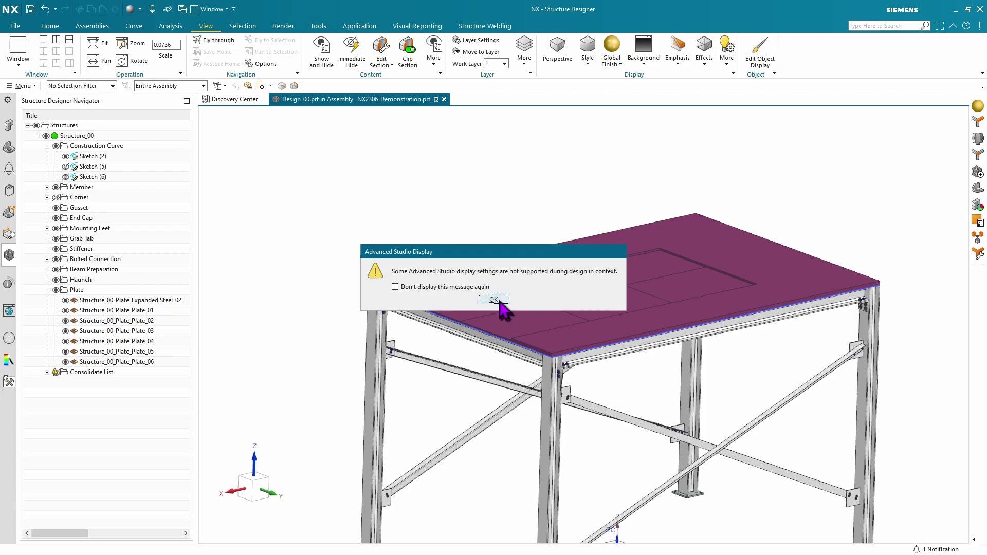
click(496, 300)
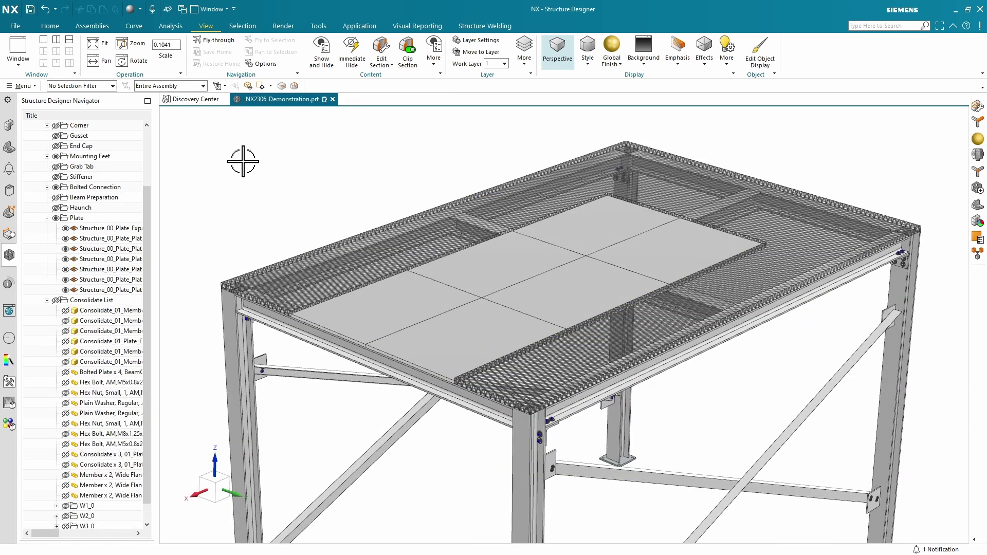
click(587, 54)
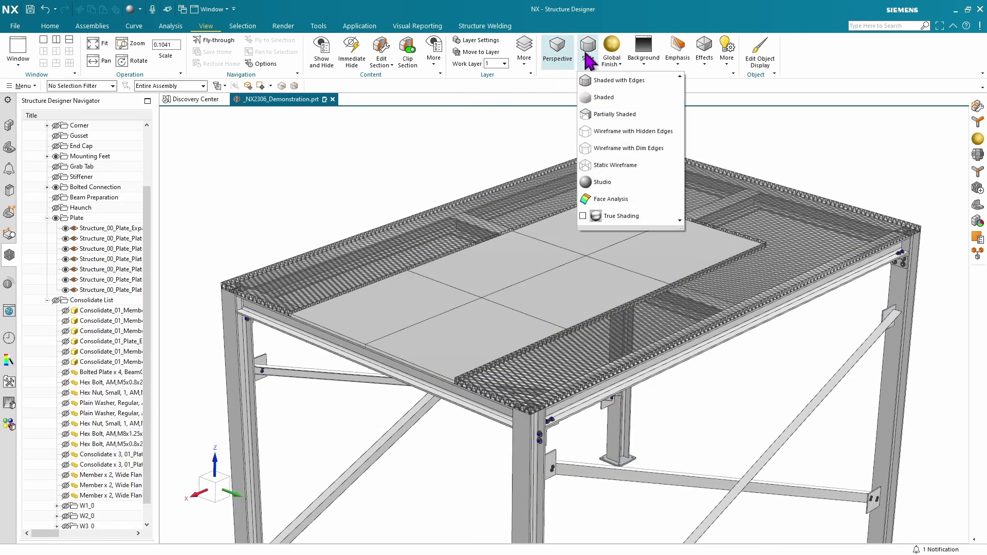
click(614, 82)
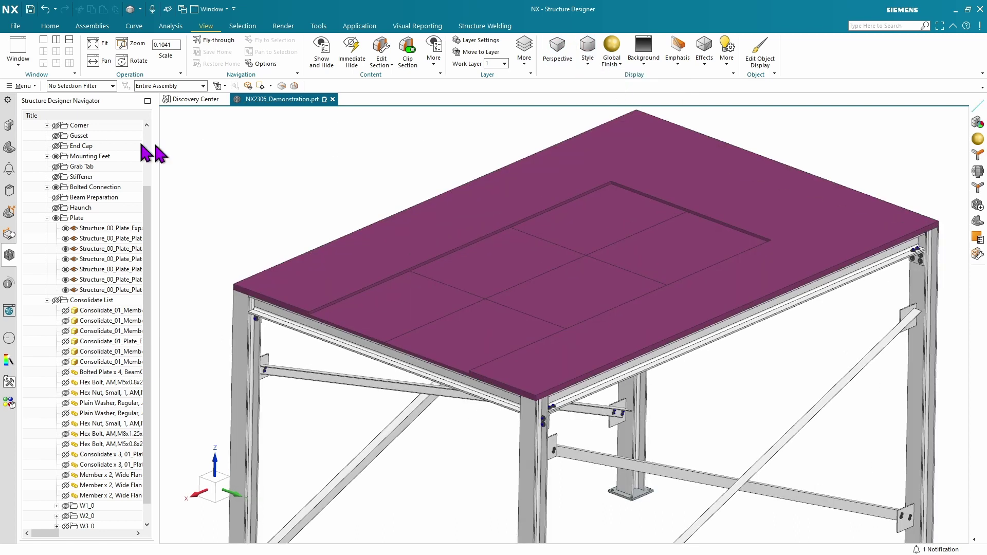
- Collapse Consolidate_01 in the assembly tree and highlight Design_00 and Consolidate_01 in turn to compare the two subassemblies
click(8, 125)
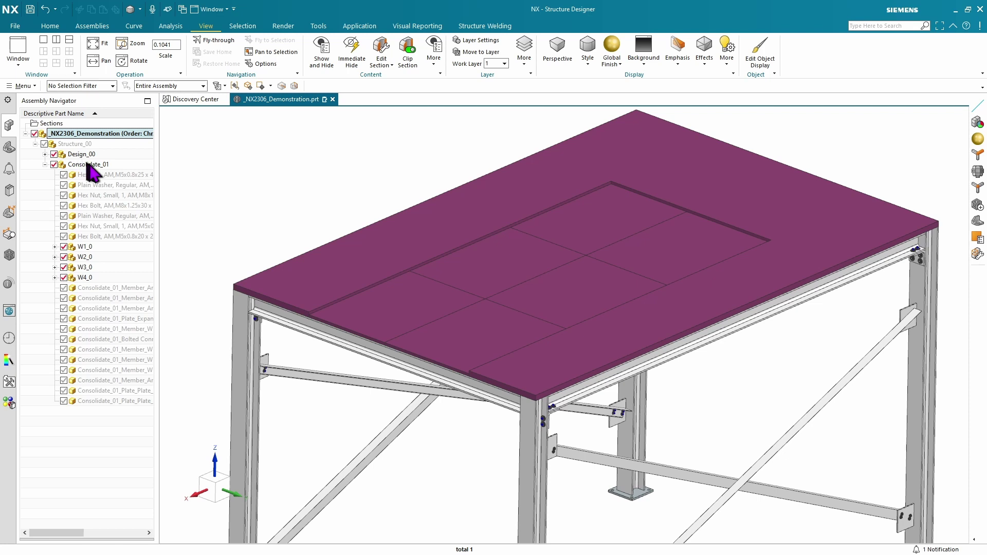
click(46, 164)
click(97, 154)
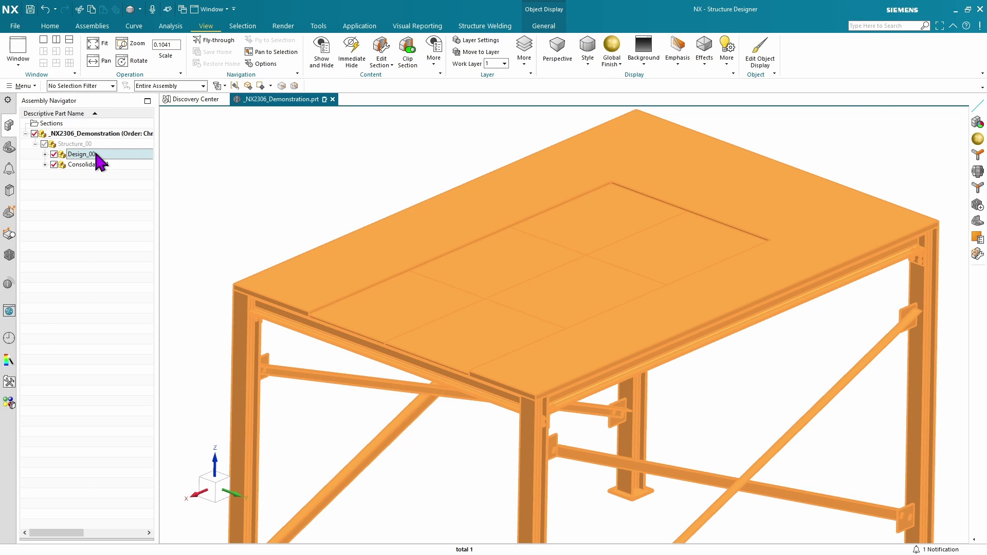
click(98, 165)
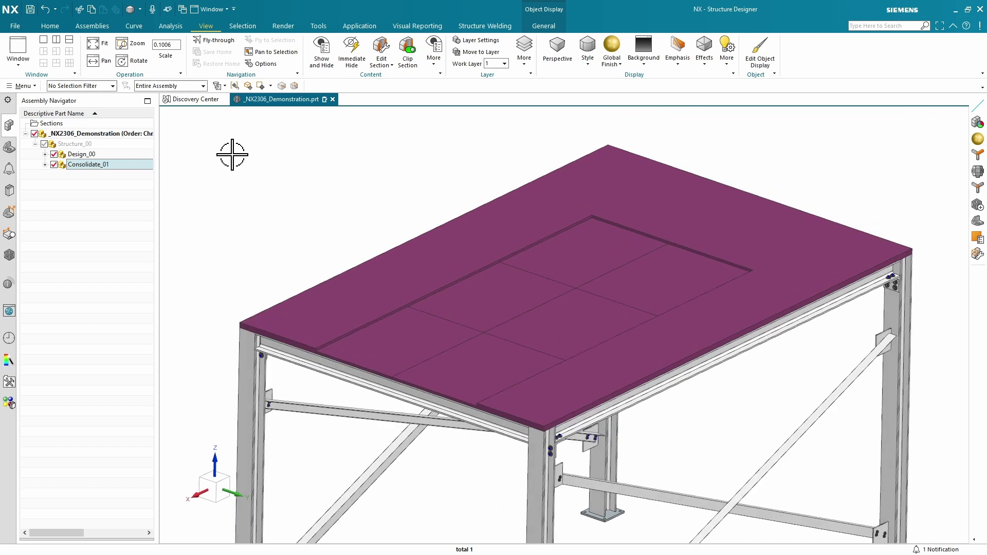
- Set the Design_00 component to Always Suppressed with Structure_00 as the controlling parent, and narrow the assembly tree area
right_click(86, 155)
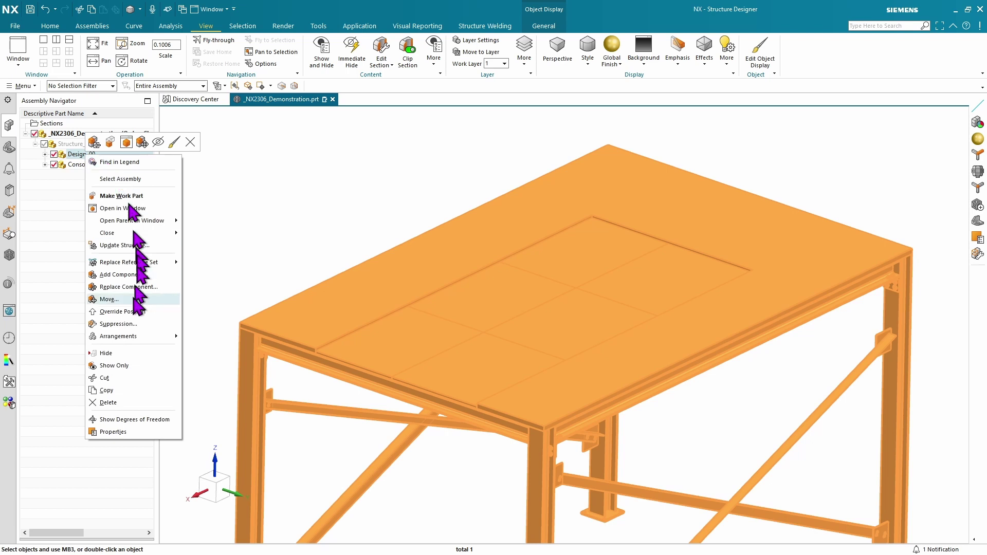
click(133, 325)
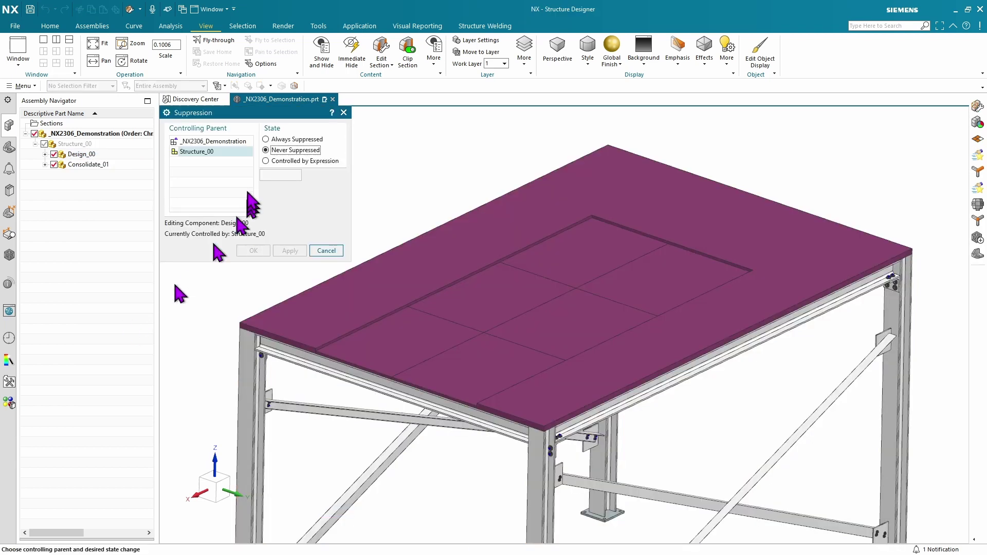
click(266, 139)
click(259, 250)
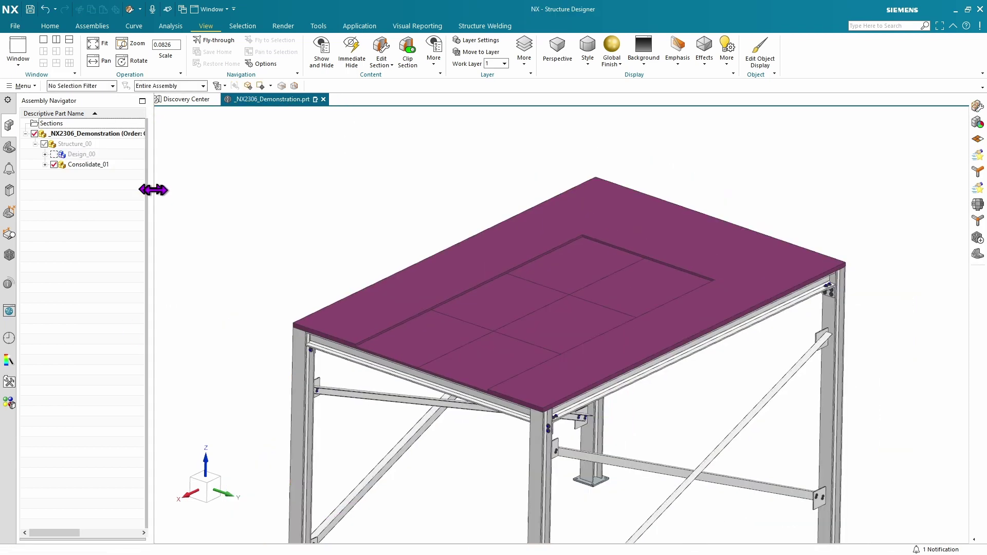
mouse_move(156, 190)
mouse_down()
mouse_move(303, 201)
mouse_move(140, 202)
mouse_up()
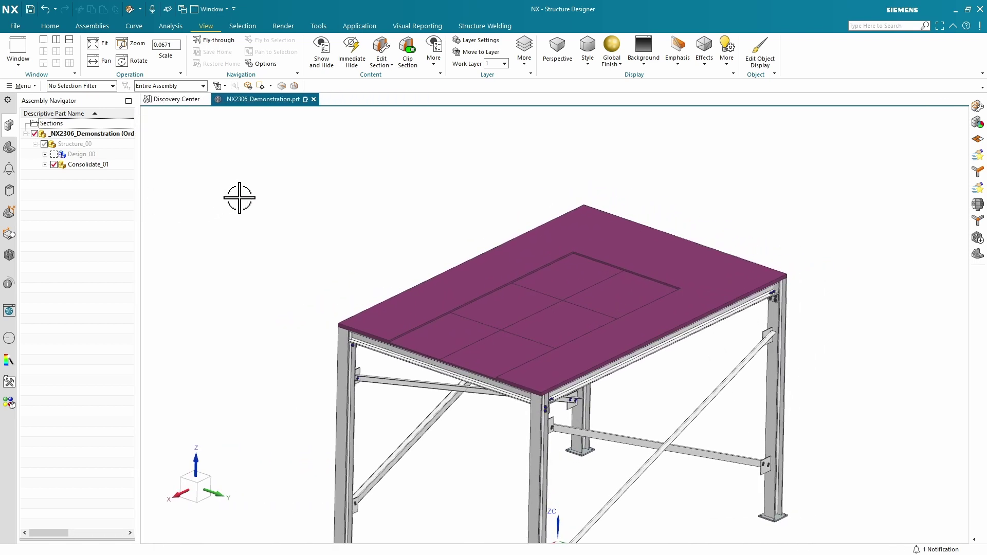